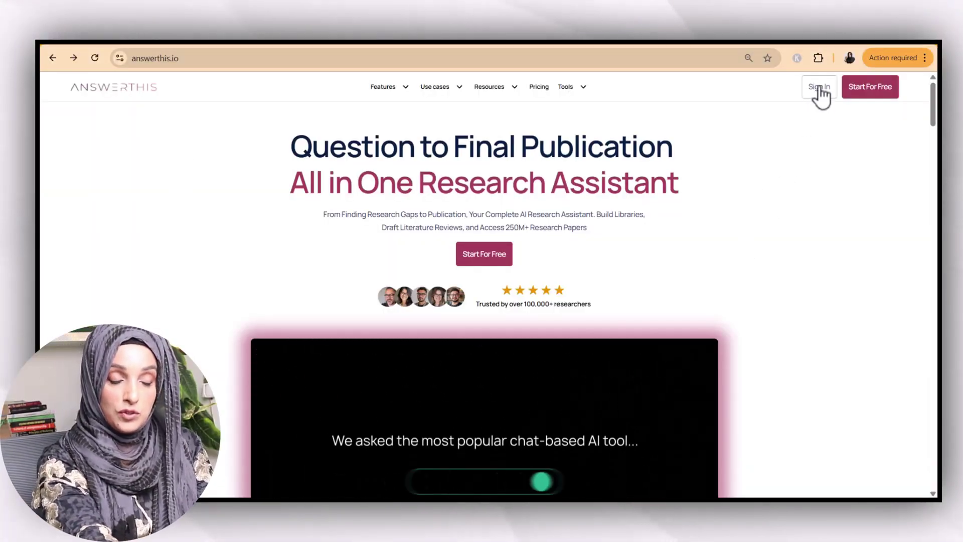
scroll(630, 266, down, 9)
scroll(630, 264, down, 15)
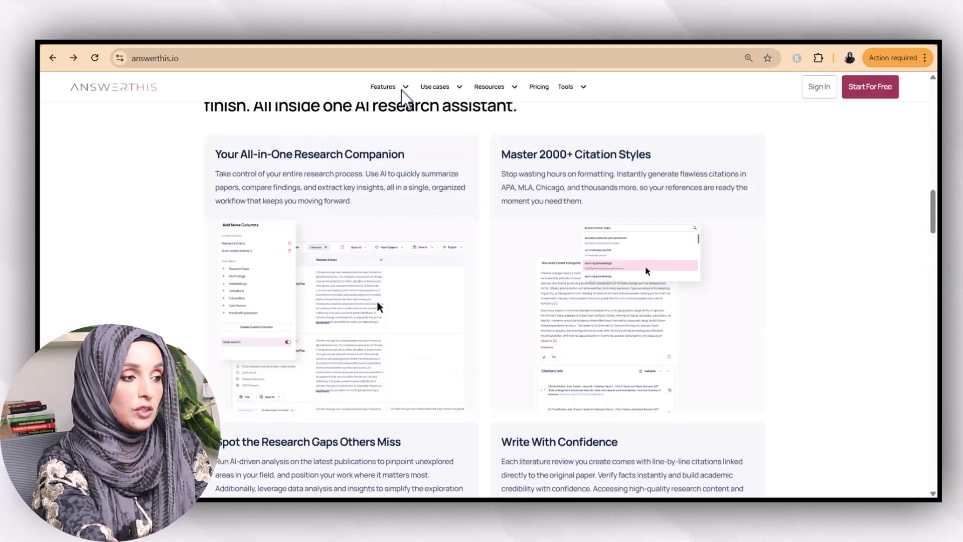
mouse_move(404, 91)
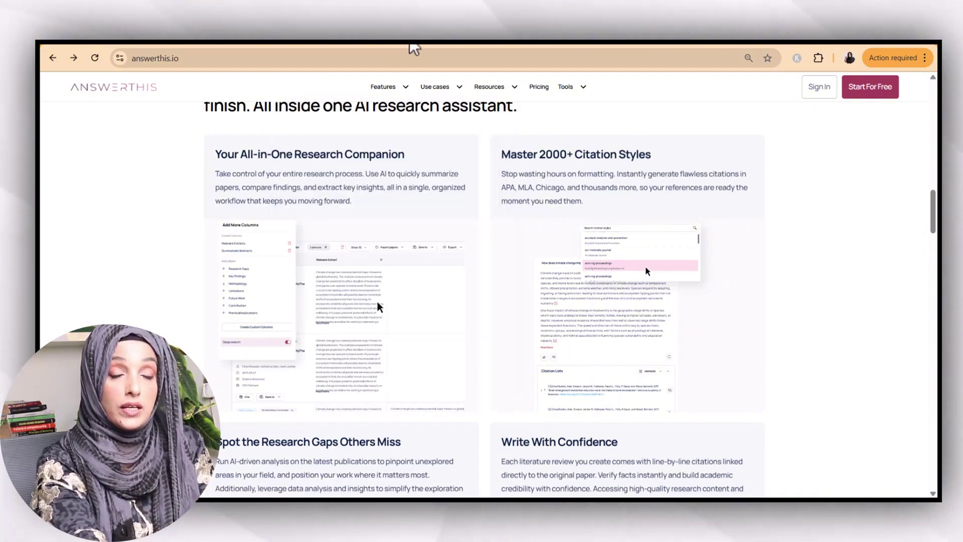
In the app.answerthis.io tab, show the AI Writer's saved documents list.
click(416, 43)
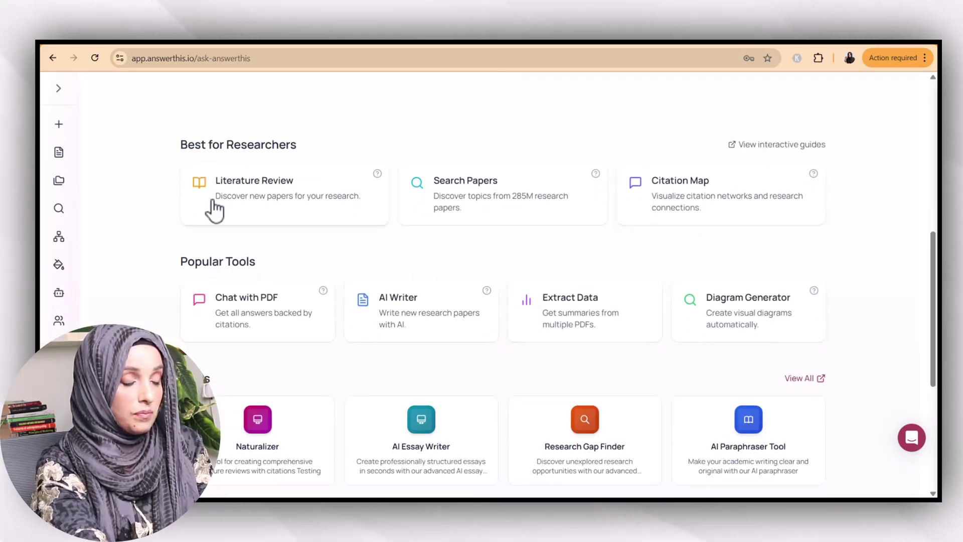
click(412, 319)
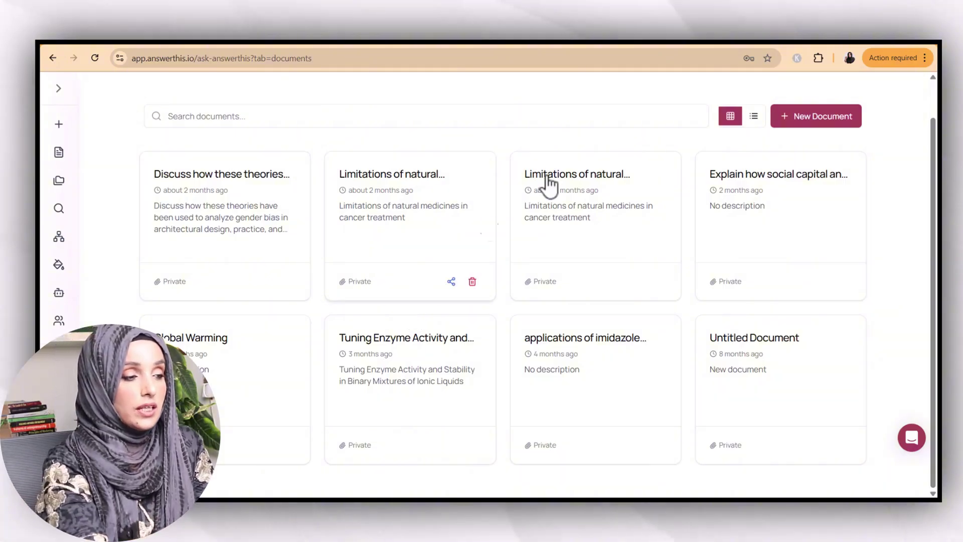
Start a new document titled 'Artificial Intelligence in Drug Discovery' and paste the research-problem description.
click(794, 123)
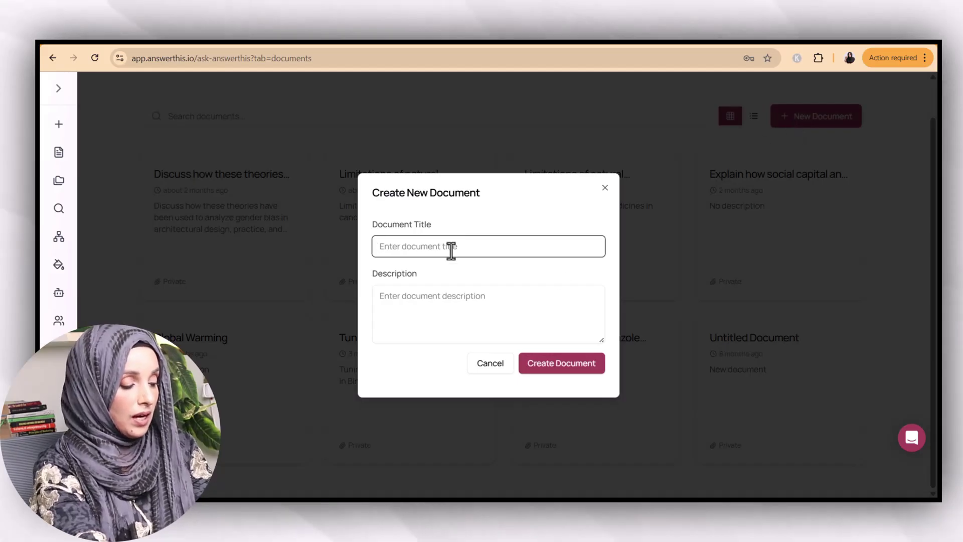
text(Artificial Intelligence in Drug Discovery)
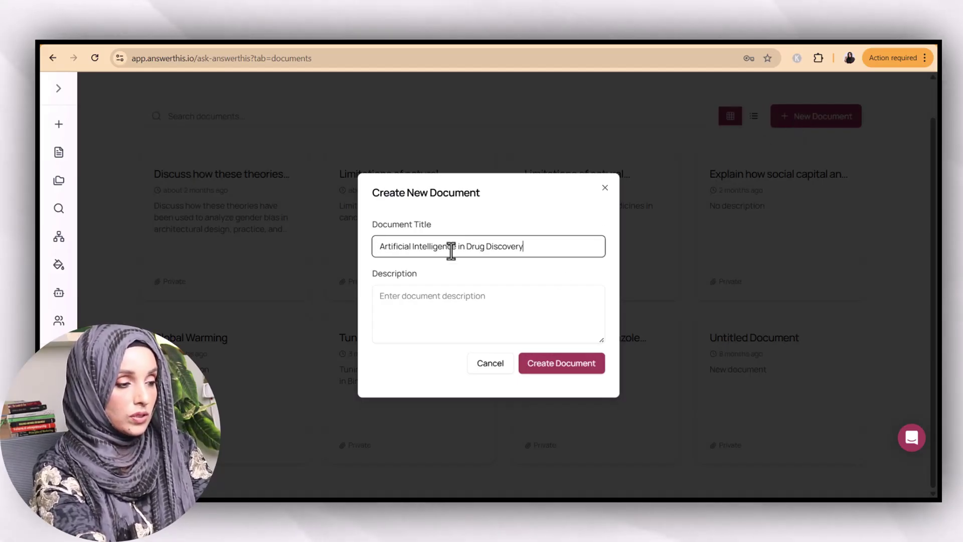
click(469, 296)
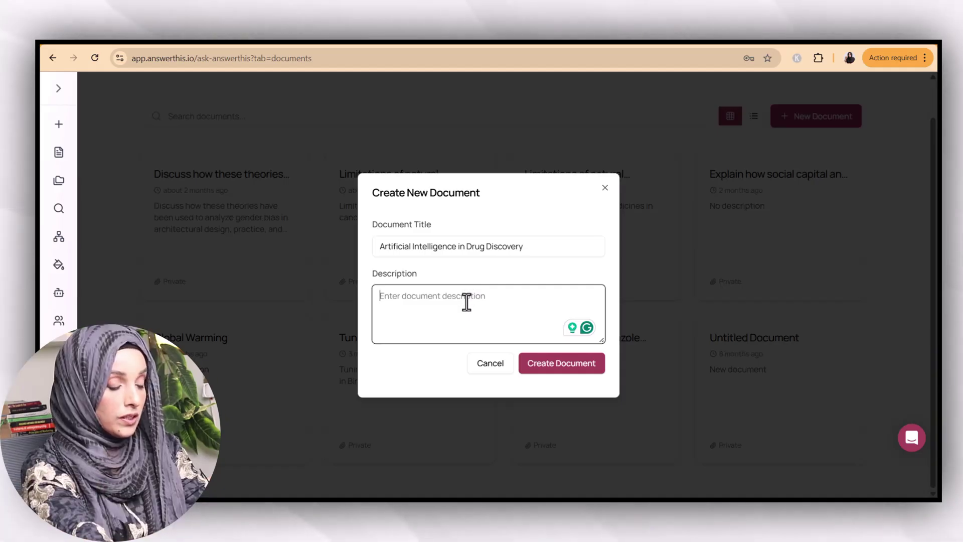
key(ctrl+v)
Accept the Grammarly capitalisation and colon fixes in the description, then create the document.
scroll(467, 301, up, 10)
mouse_move(398, 295)
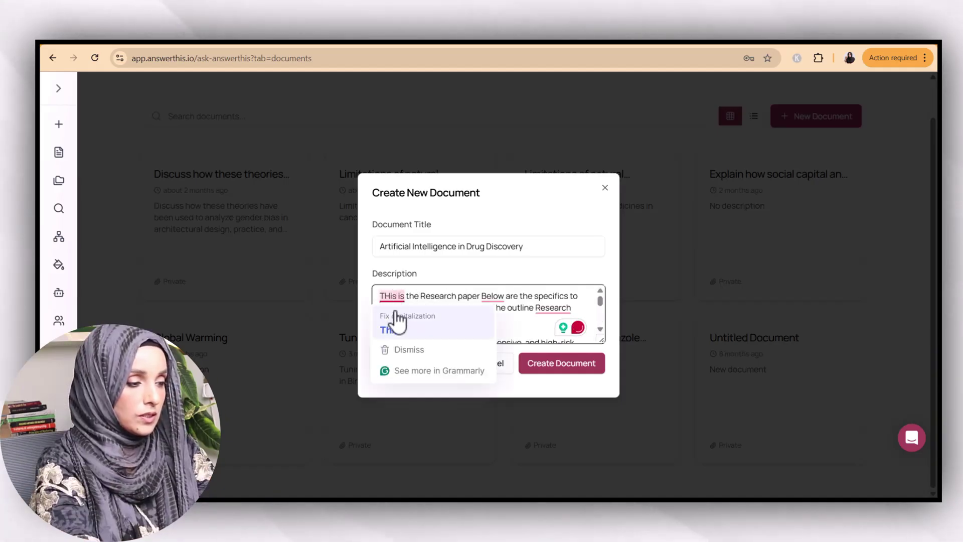
click(398, 316)
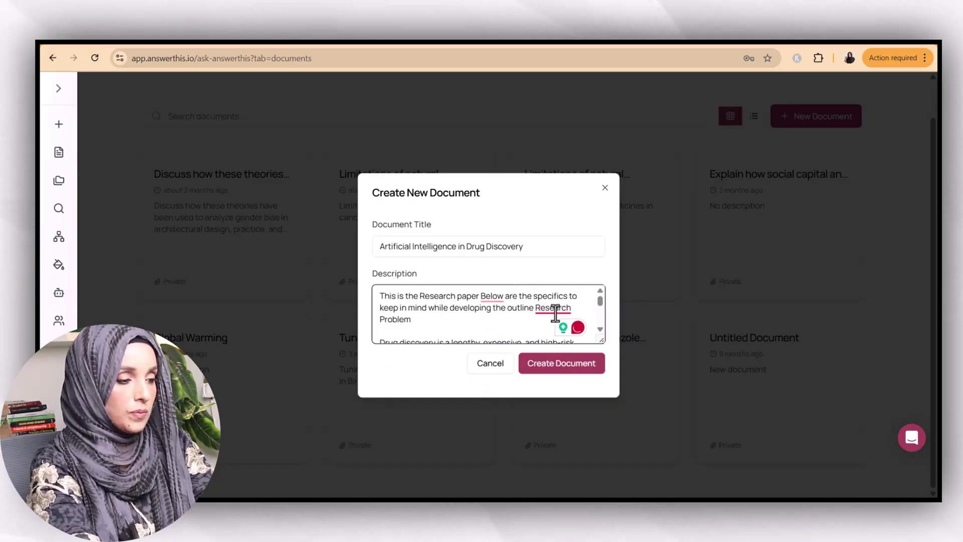
mouse_move(554, 312)
click(557, 340)
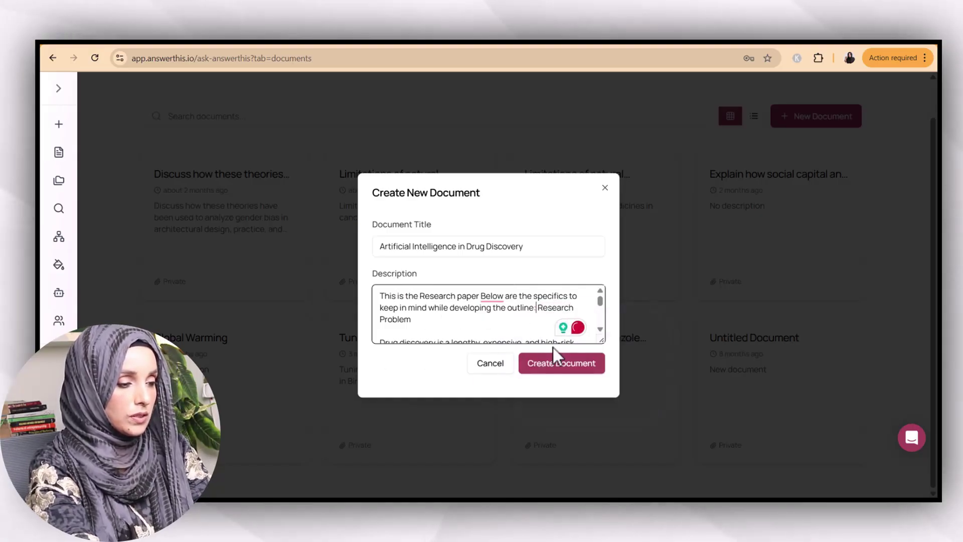
key(Return)
key(Return)
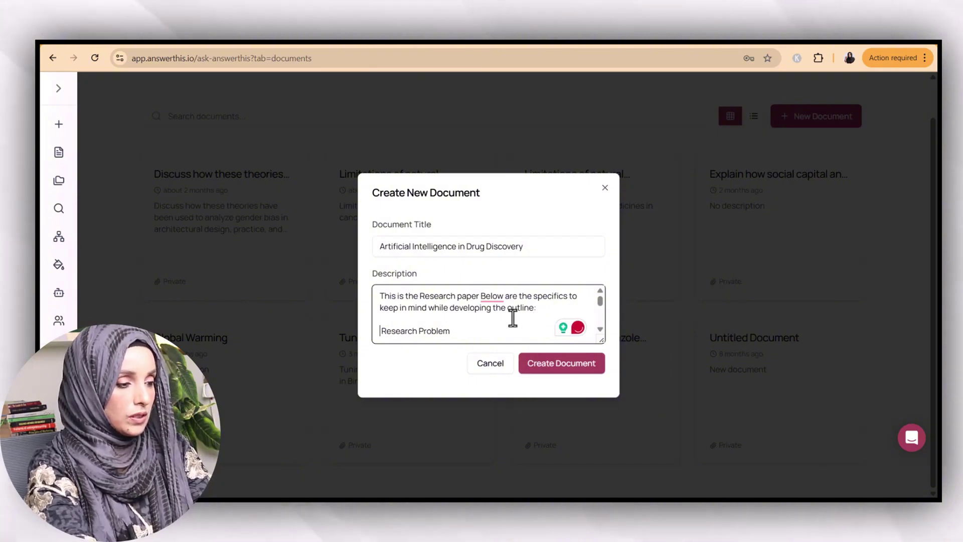
key(ctrl+a)
click(555, 366)
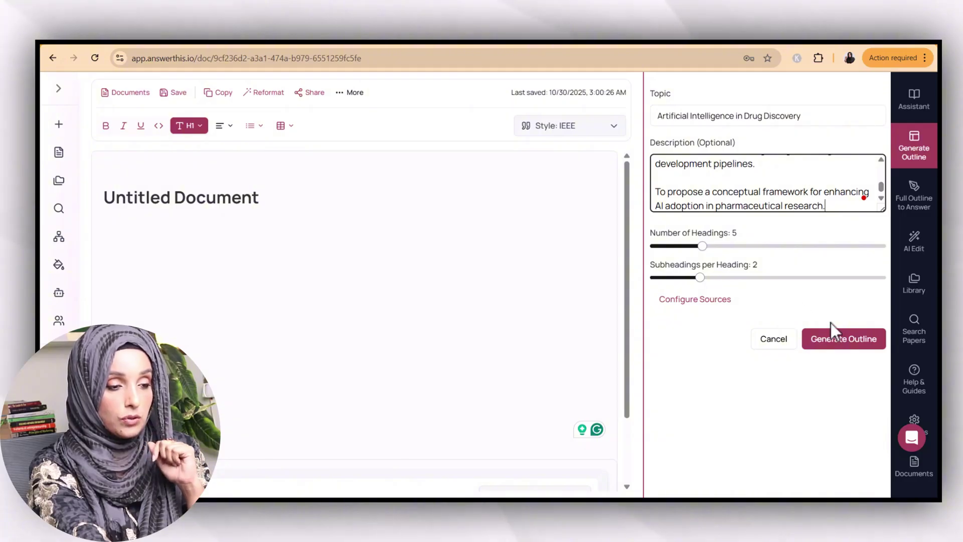
Generate a source-backed outline with 5 headings and 2 subheadings each.
click(834, 342)
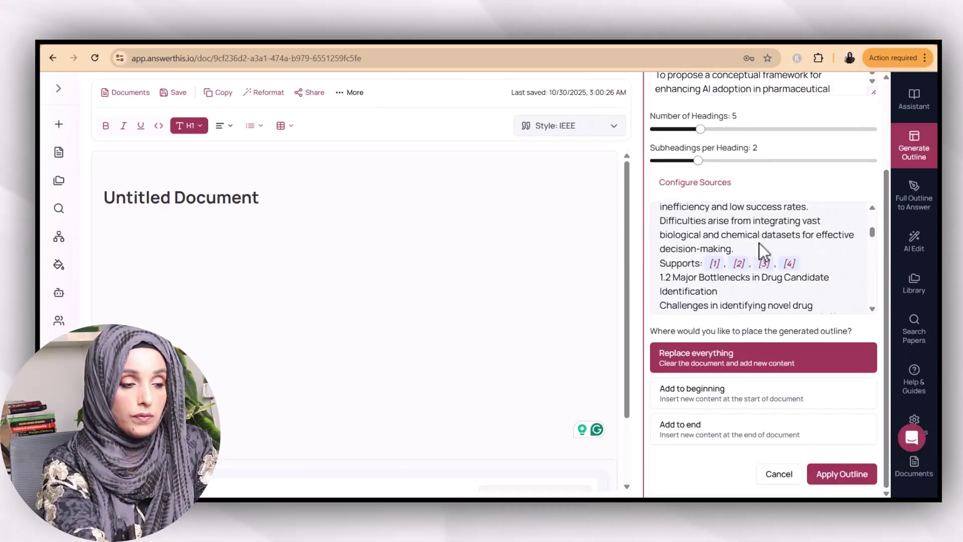
scroll(759, 243, down, 5)
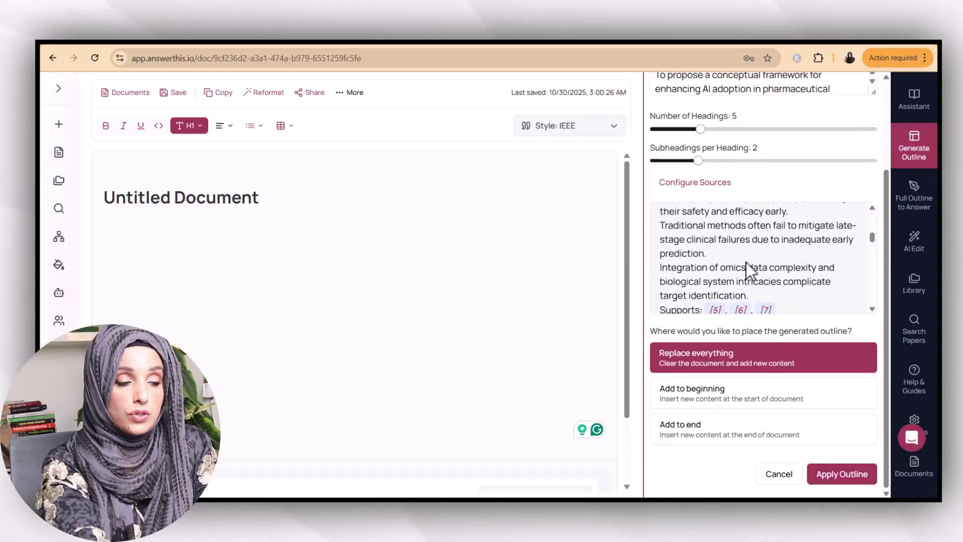
Review the generated outline down to 5. Conceptual Framework and Future Directions.
scroll(746, 262, down, 3)
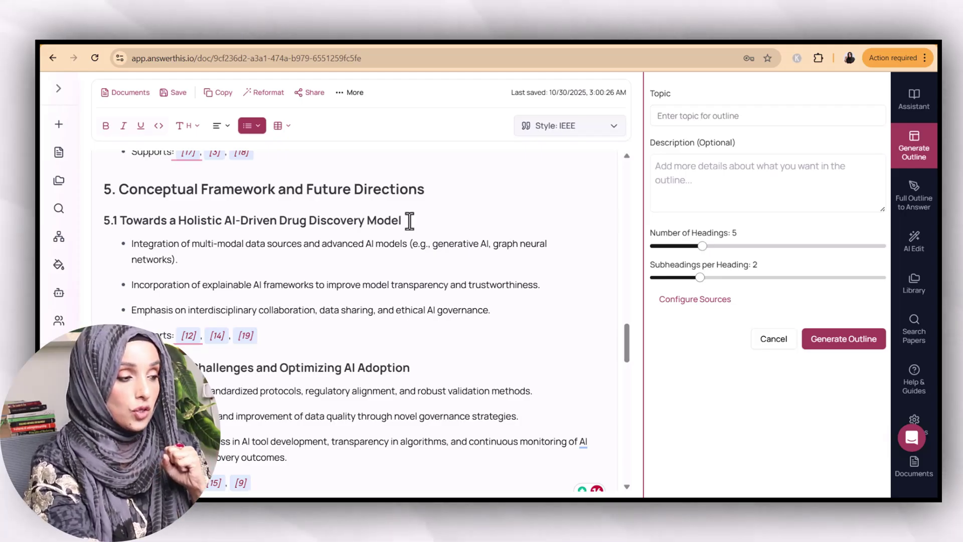
scroll(409, 221, up, 10)
scroll(410, 221, up, 10)
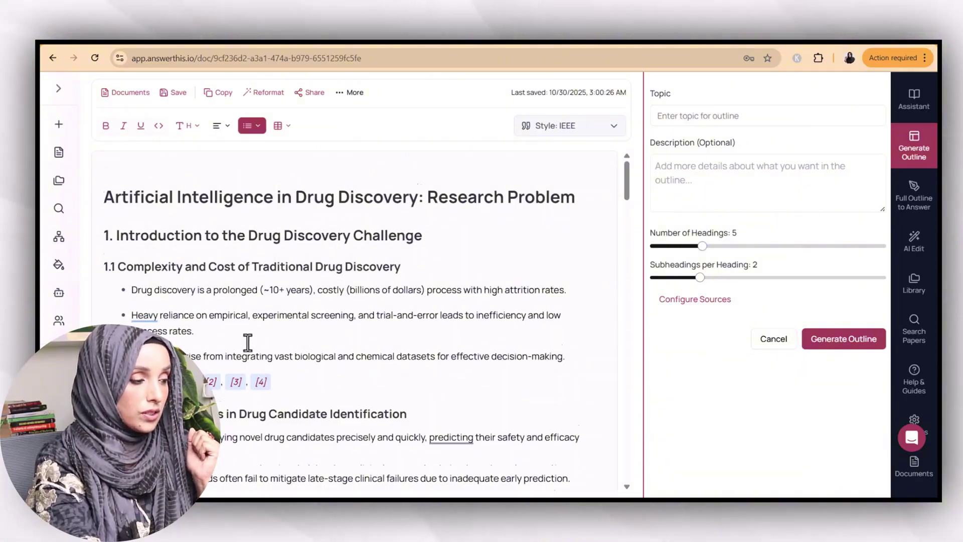
scroll(155, 306, down, 2)
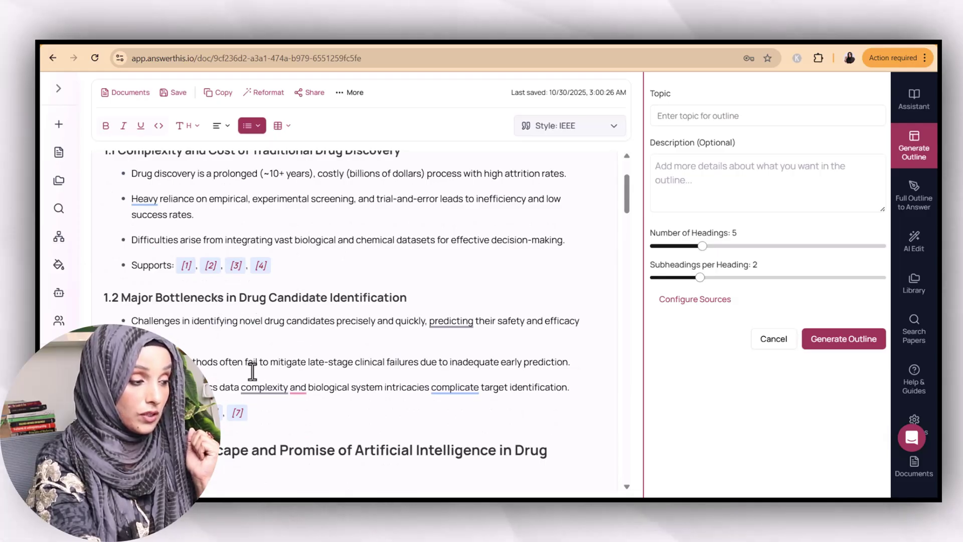
scroll(251, 370, down, 4)
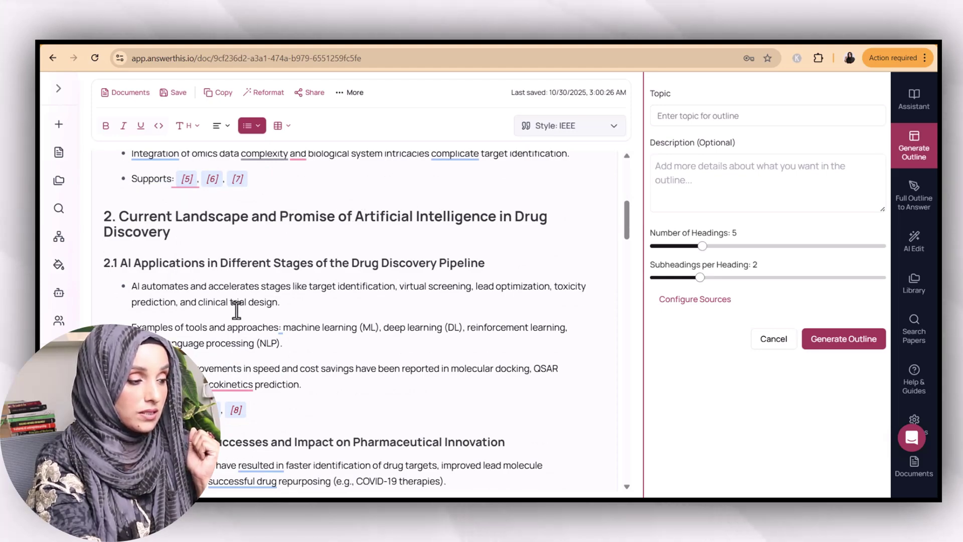
scroll(236, 316, down, 7)
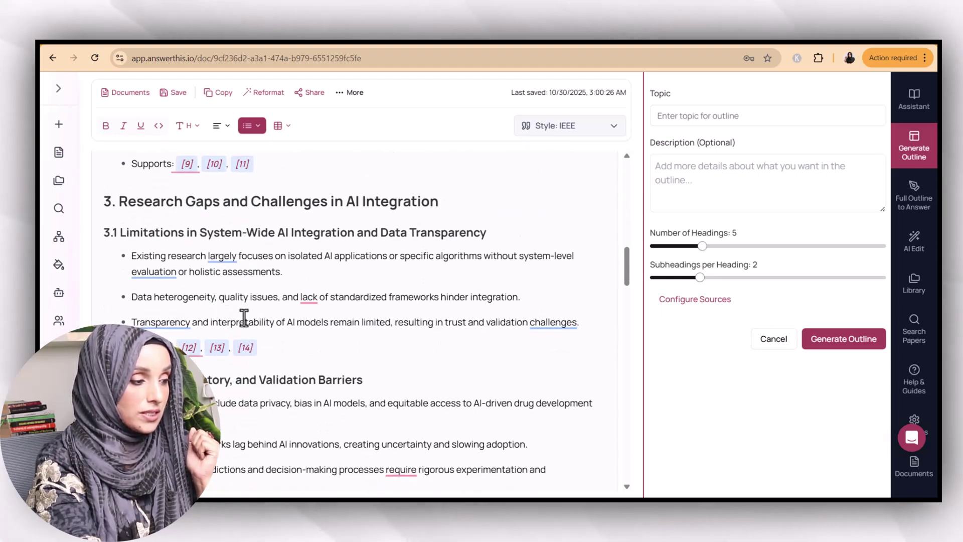
scroll(243, 317, down, 4)
scroll(190, 329, down, 6)
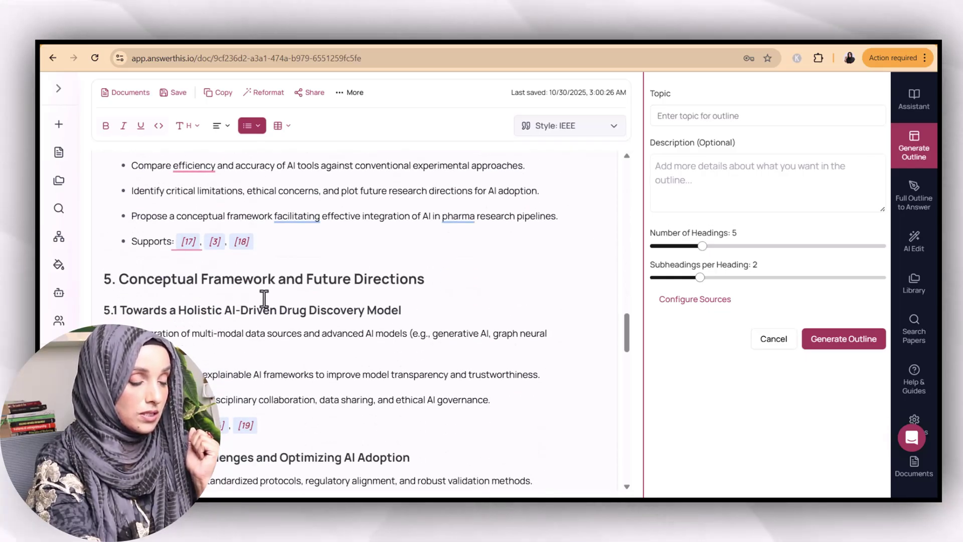
scroll(185, 313, down, 3)
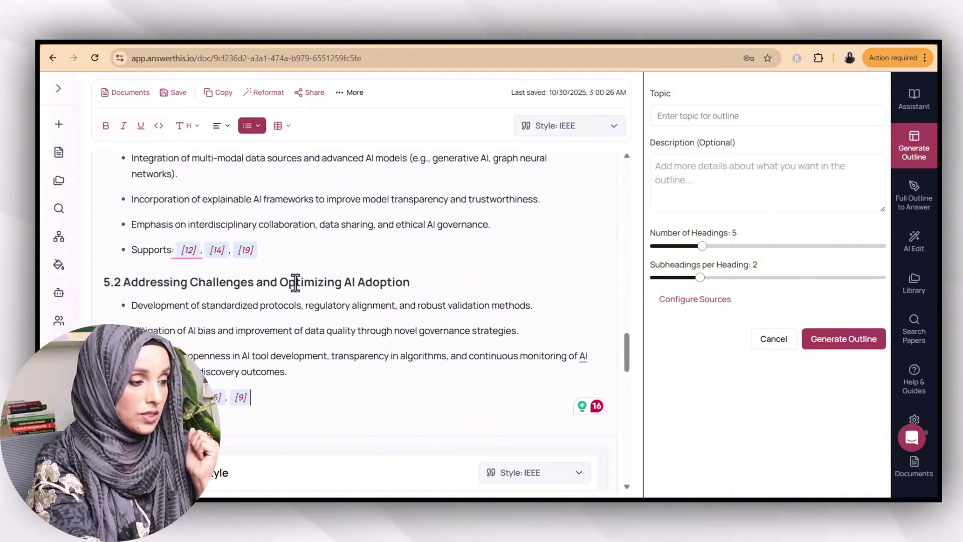
scroll(281, 359, down, 2)
scroll(327, 293, up, 12)
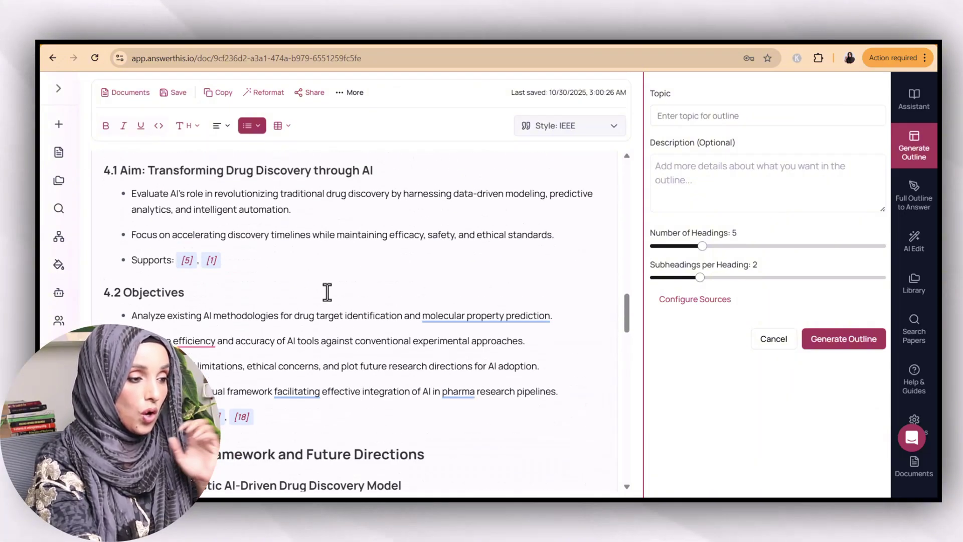
scroll(327, 292, up, 10)
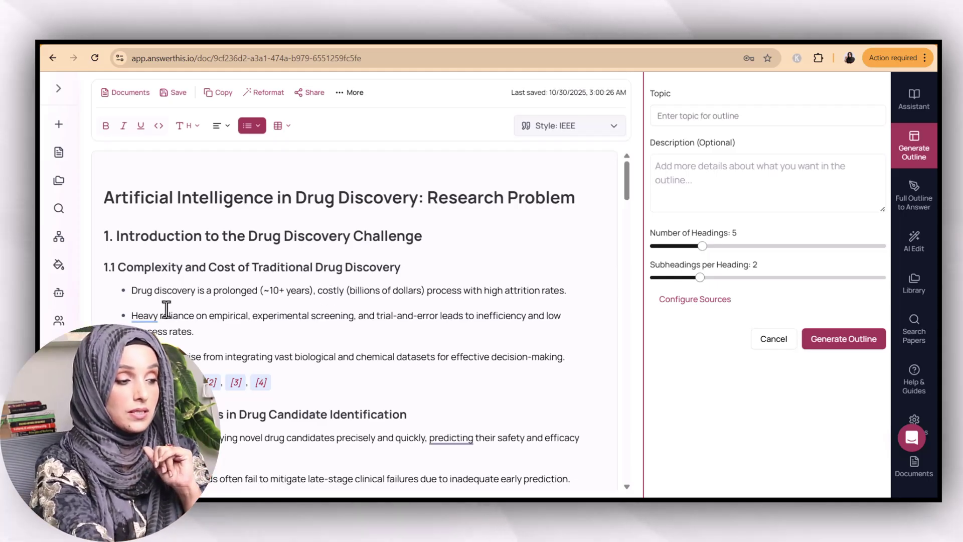
Expand the first 1.1 bullet on drug-discovery complexity and cost into paragraphs citing [1].
click(567, 291)
key(Return)
key(shift+Up)
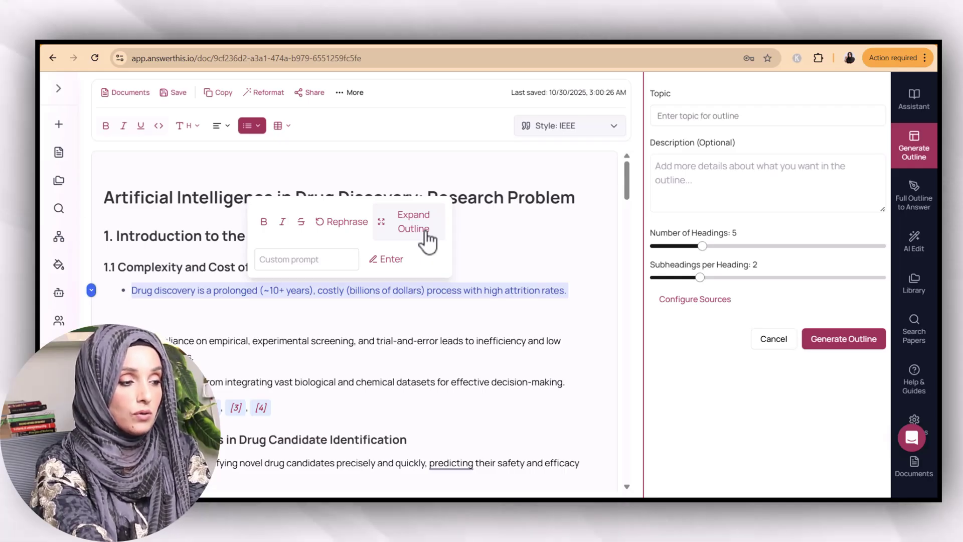
click(424, 232)
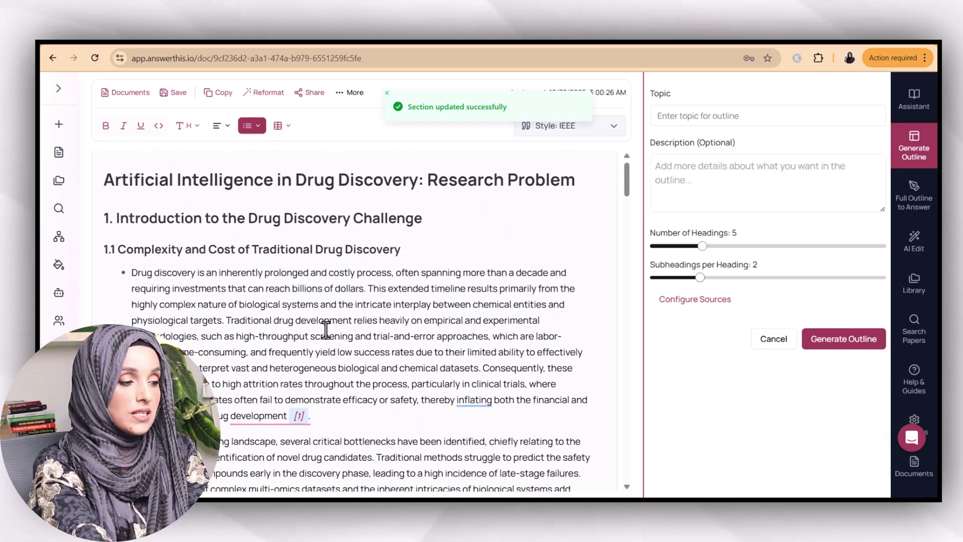
scroll(323, 328, down, 2)
scroll(326, 330, down, 2)
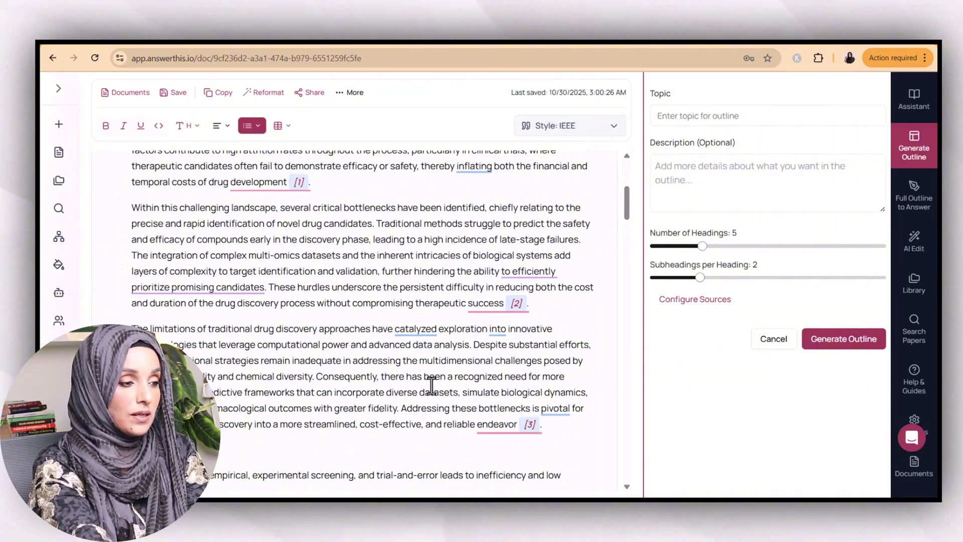
scroll(375, 337, up, 2)
scroll(304, 259, up, 3)
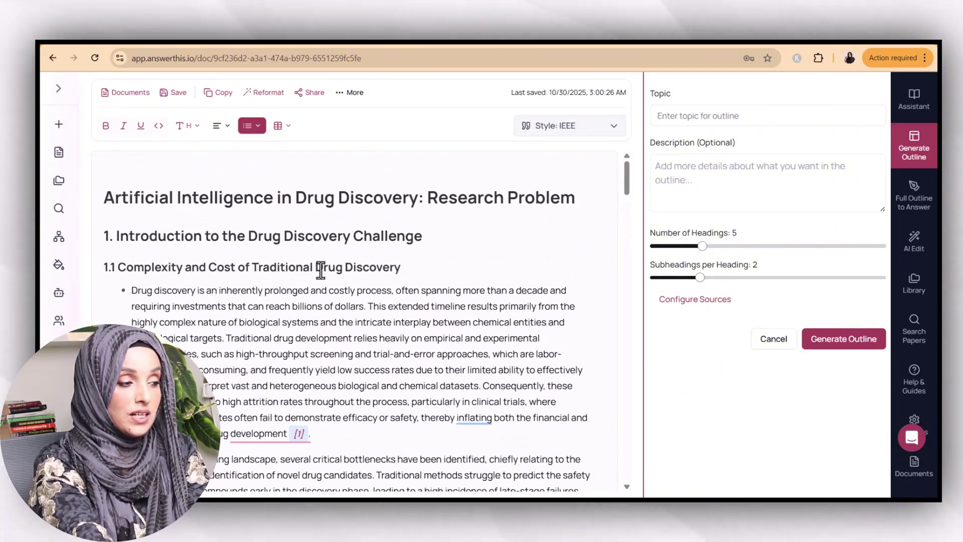
scroll(335, 297, down, 3)
scroll(232, 253, up, 2)
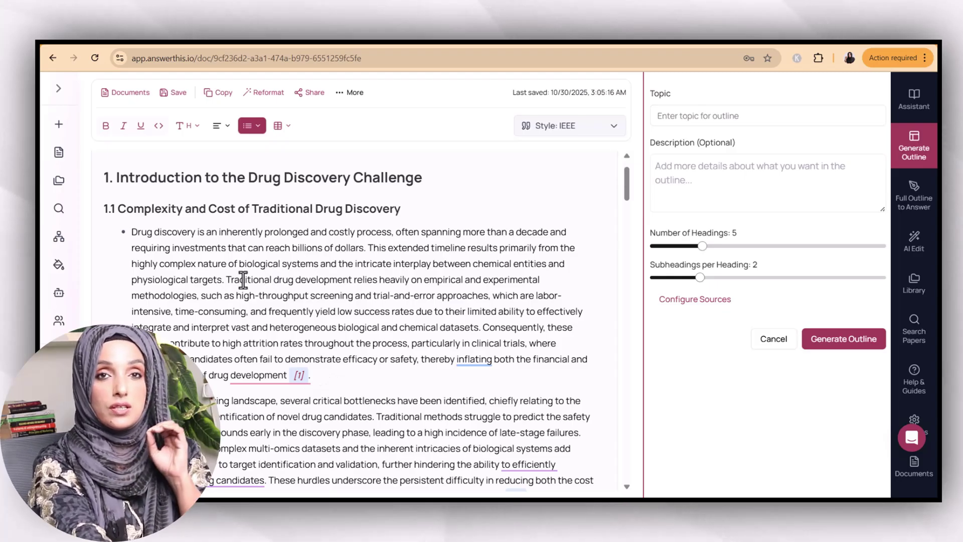
click(299, 375)
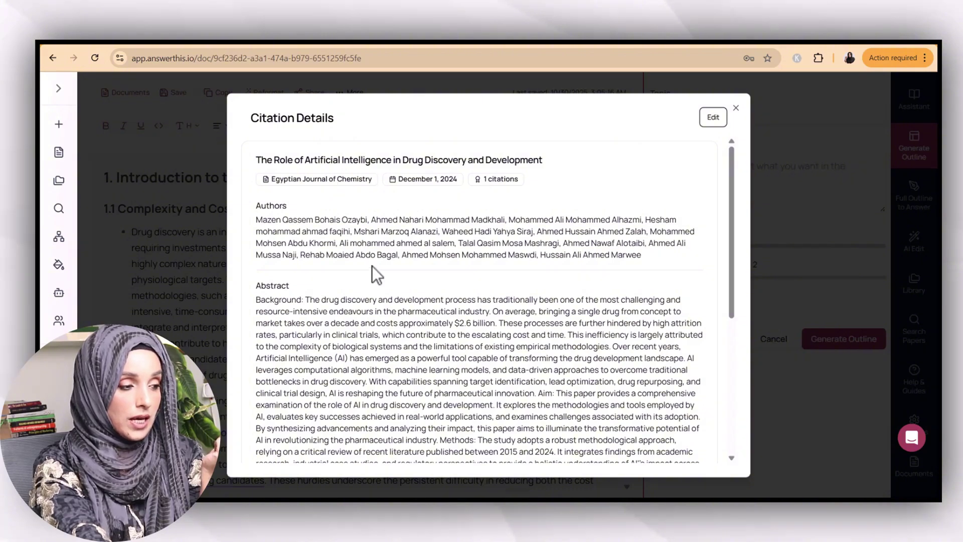
scroll(311, 296, down, 2)
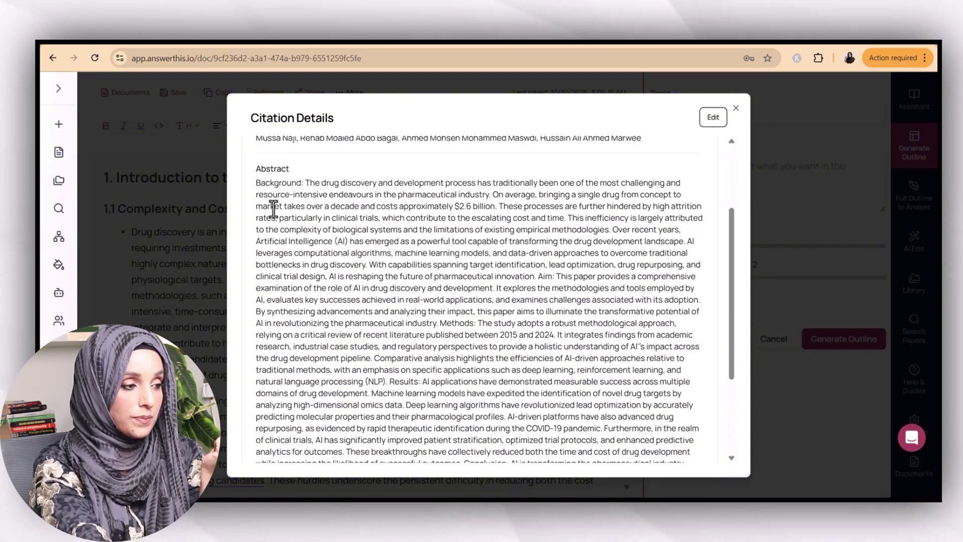
scroll(447, 242, down, 3)
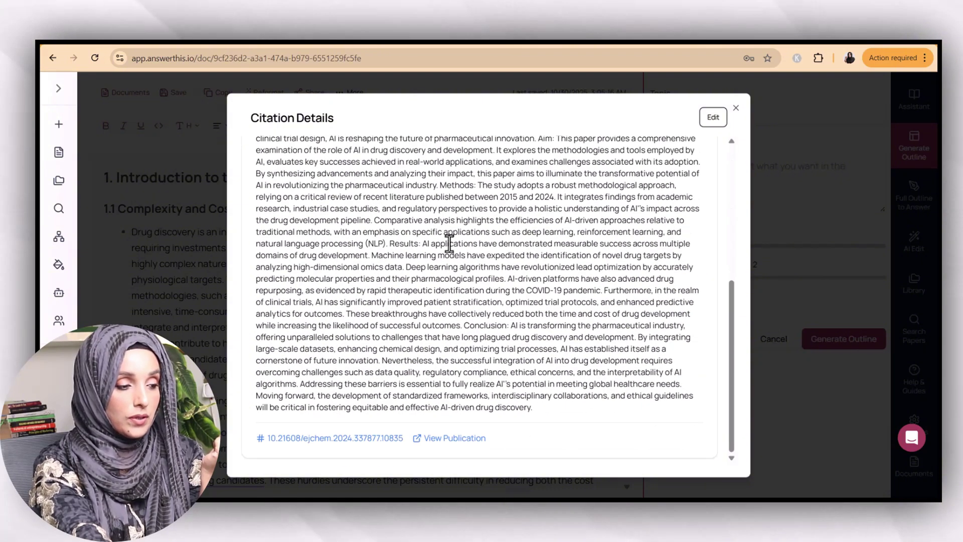
click(440, 440)
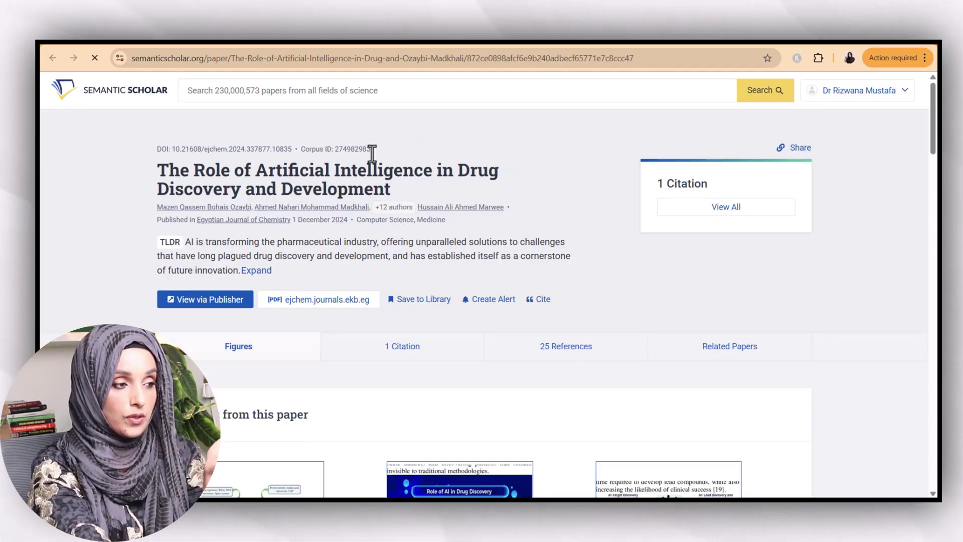
key(ctrl+w)
click(736, 108)
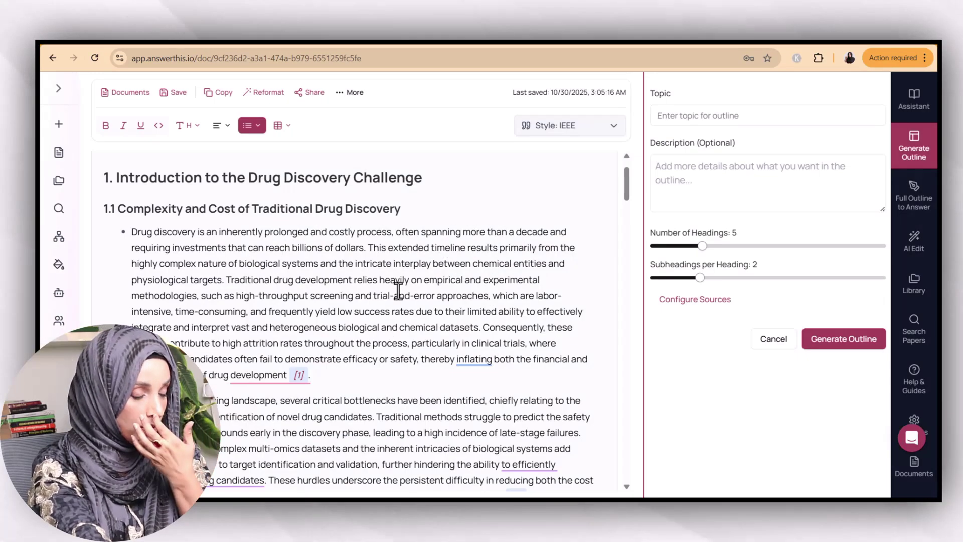
Expand the 'Heavy reliance on empirical…' bullet in section 1.1 into a paragraph citing [3].
scroll(322, 333, down, 6)
scroll(409, 346, down, 20)
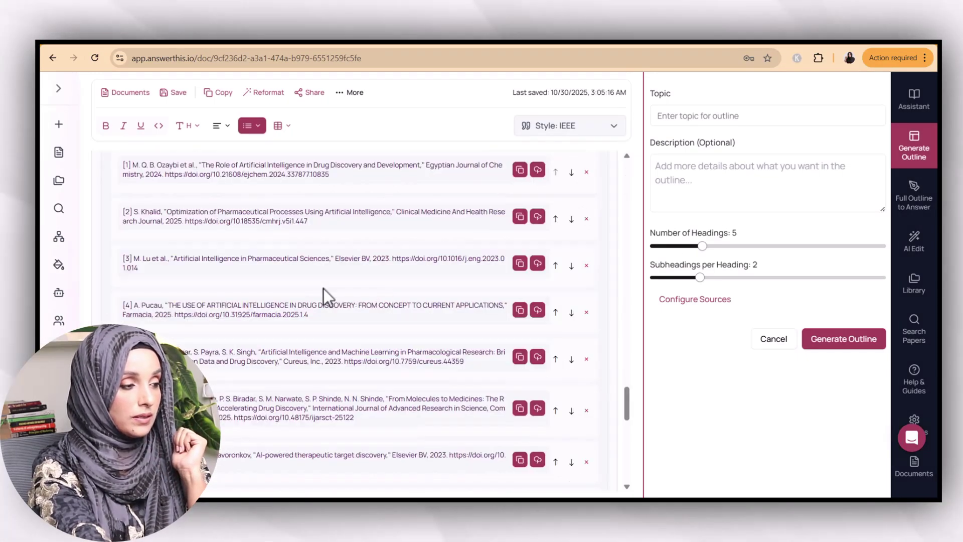
scroll(322, 295, up, 3)
scroll(306, 314, down, 15)
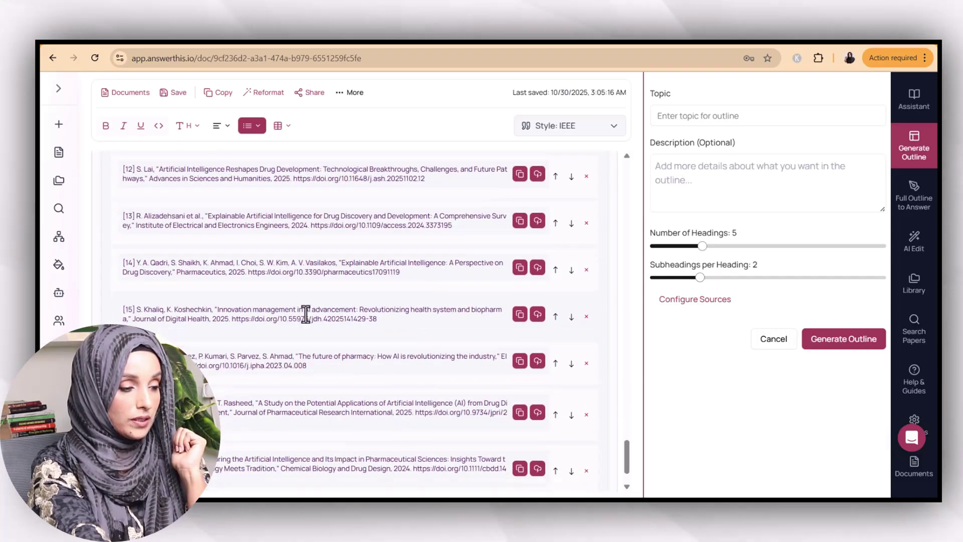
scroll(306, 314, up, 15)
scroll(306, 314, up, 10)
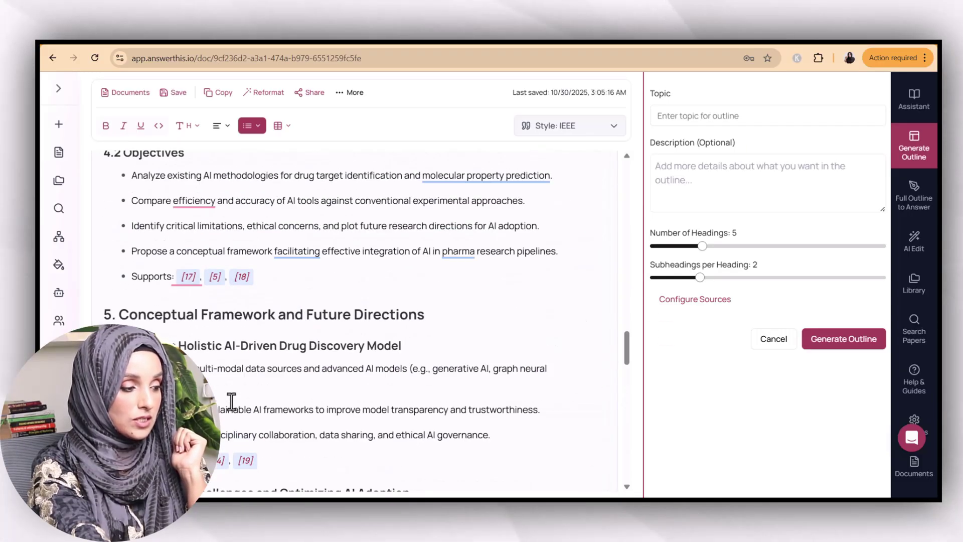
scroll(306, 360, up, 15)
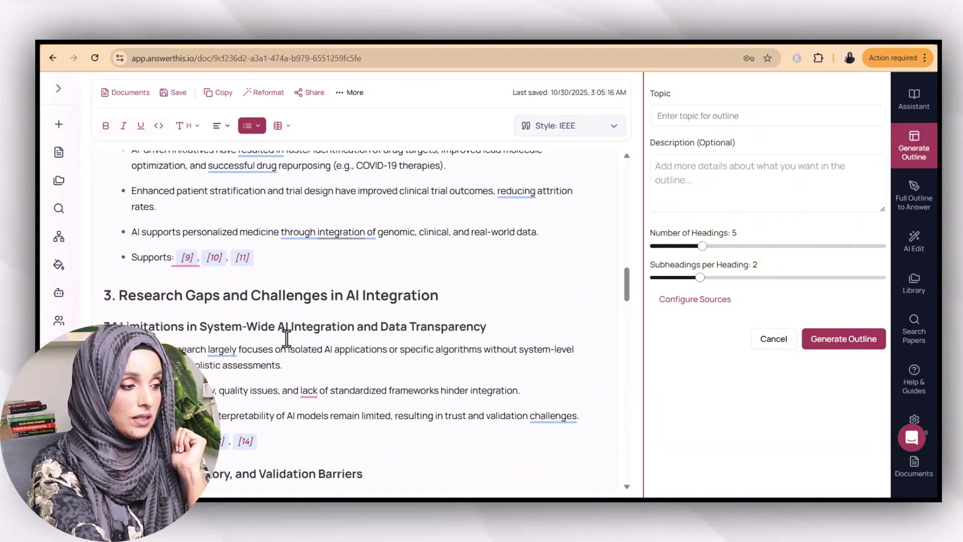
scroll(272, 313, up, 3)
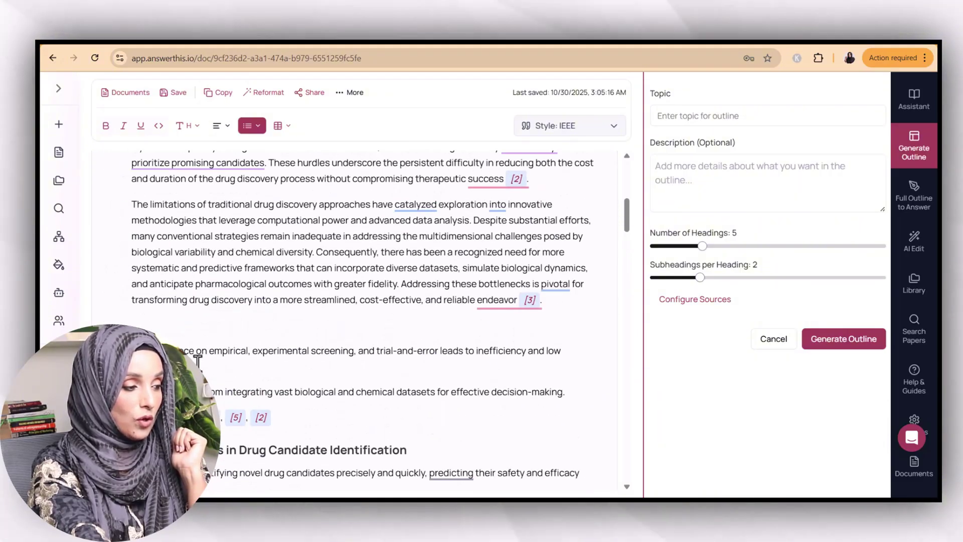
triple_click(150, 351)
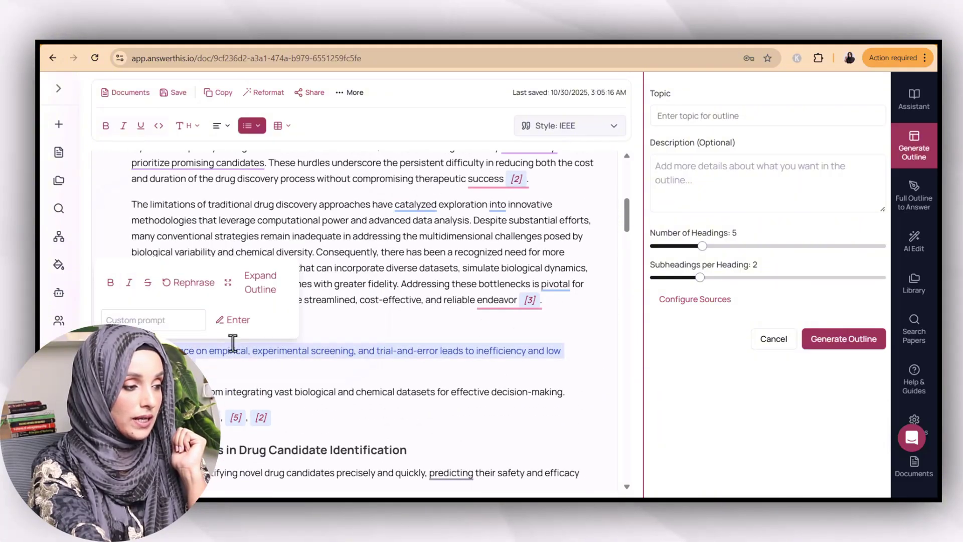
click(268, 289)
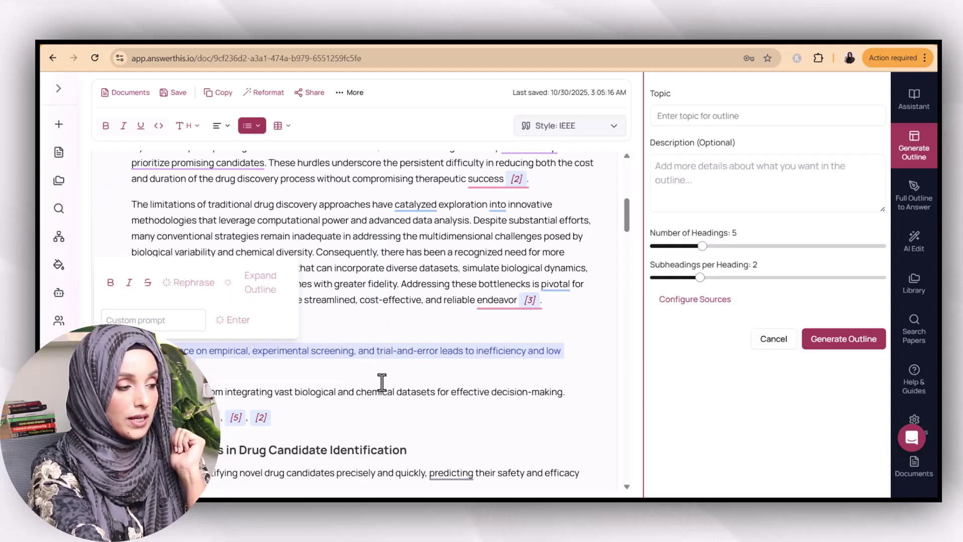
scroll(401, 271, down, 20)
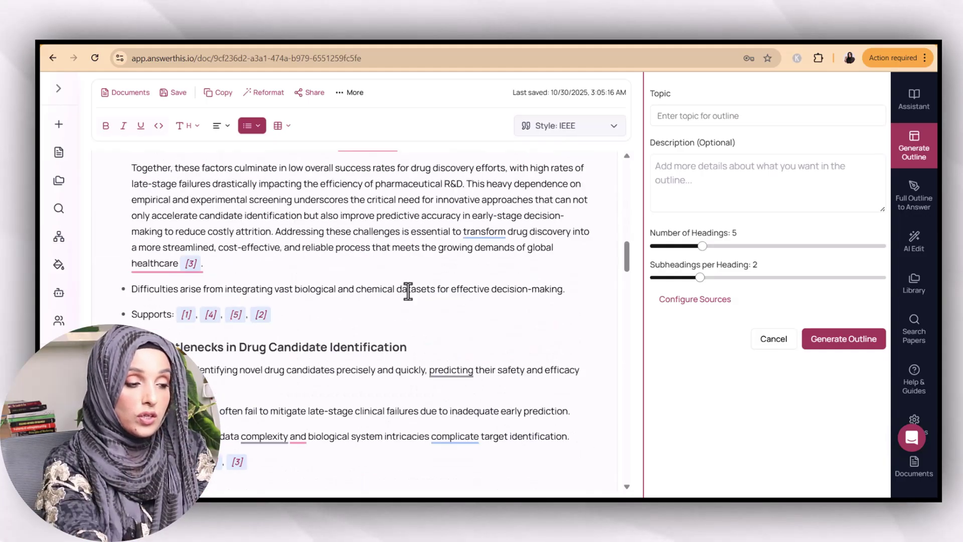
scroll(408, 290, down, 3)
scroll(554, 246, up, 10)
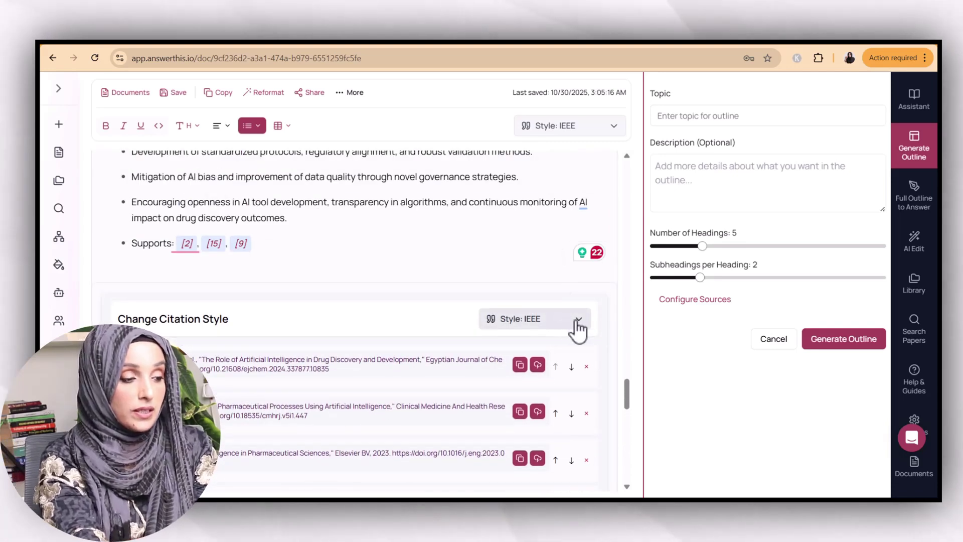
Change the citation style from IEEE to APA, giving author-year citations like (Khalid, 2025).
click(578, 321)
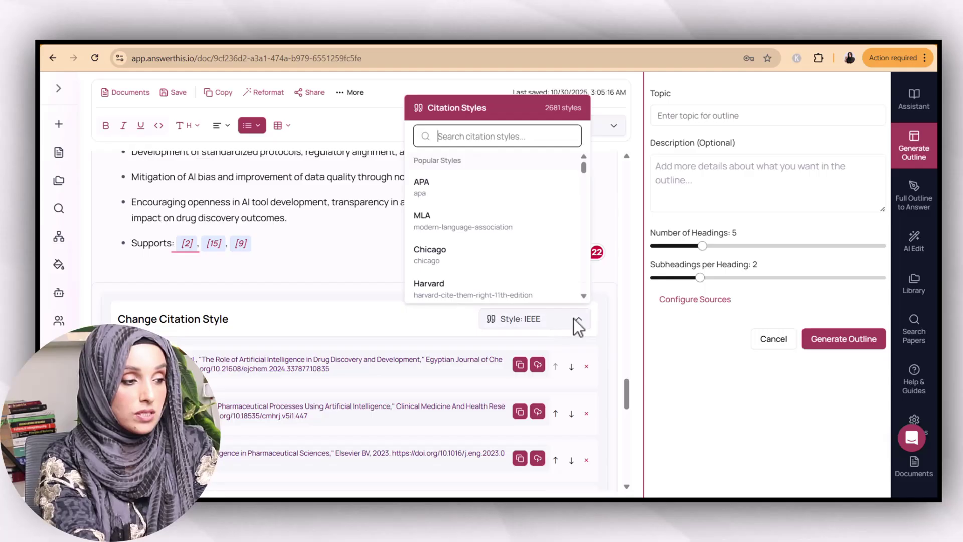
click(449, 193)
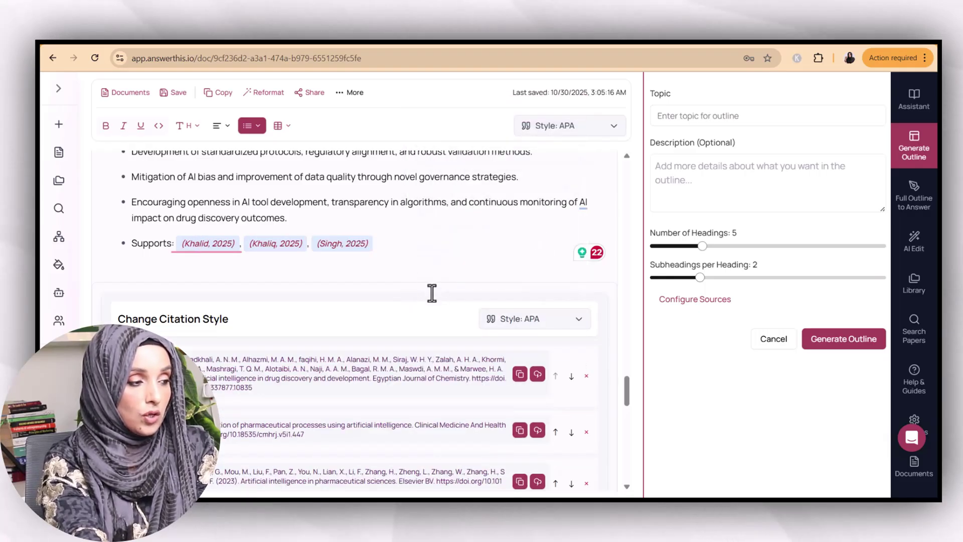
scroll(422, 281, up, 5)
scroll(419, 277, up, 5)
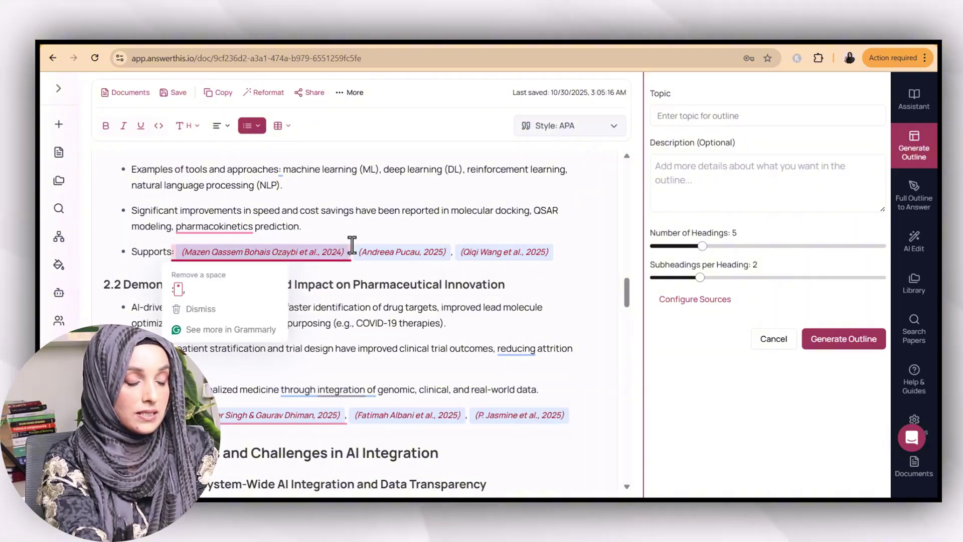
scroll(461, 271, up, 7)
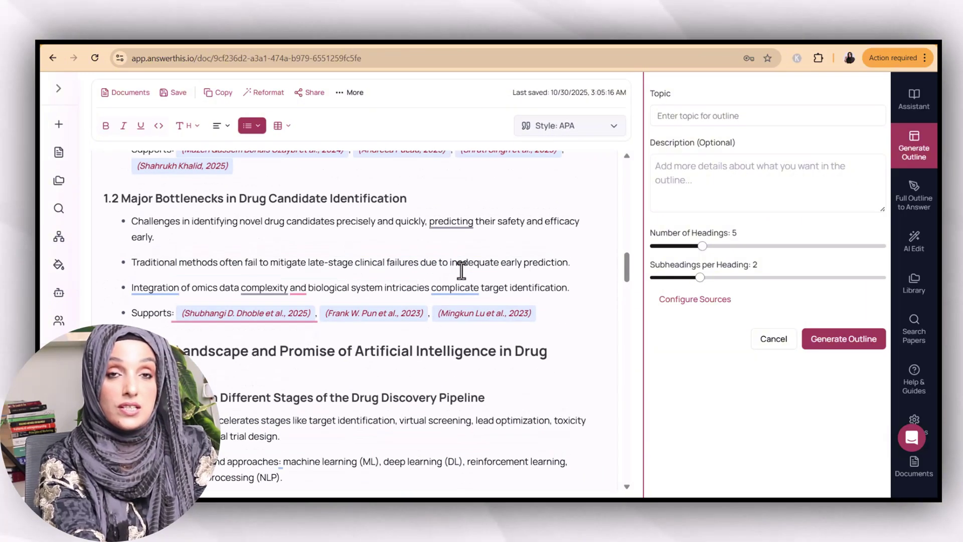